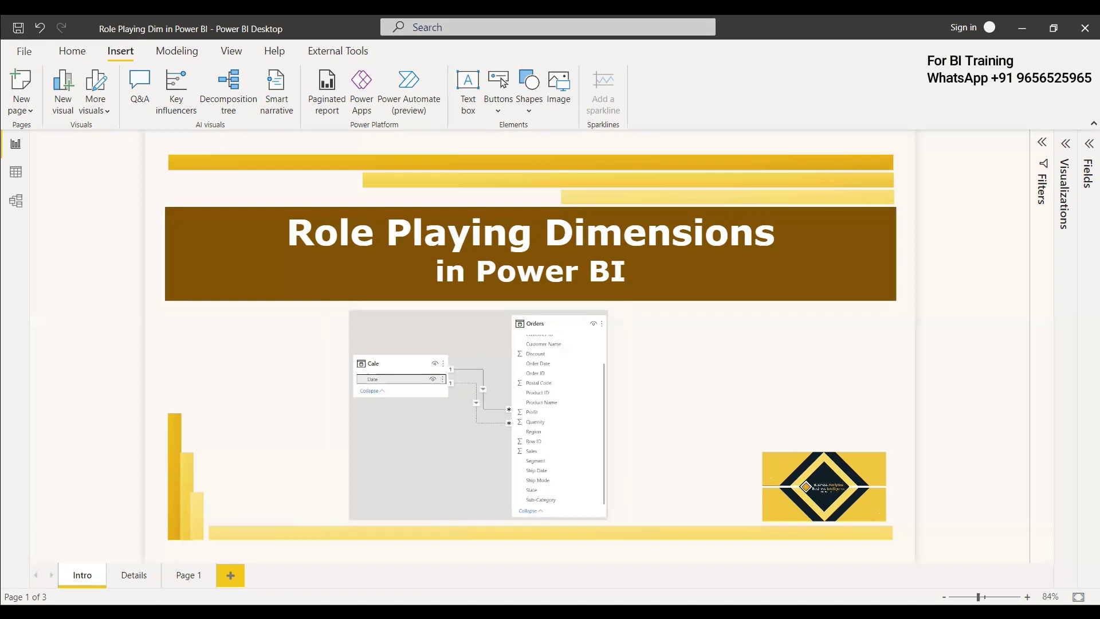
Switch to the Details page that explains role-playing dimensions.
{"action": "left_click", "coordinate": [135, 580]}
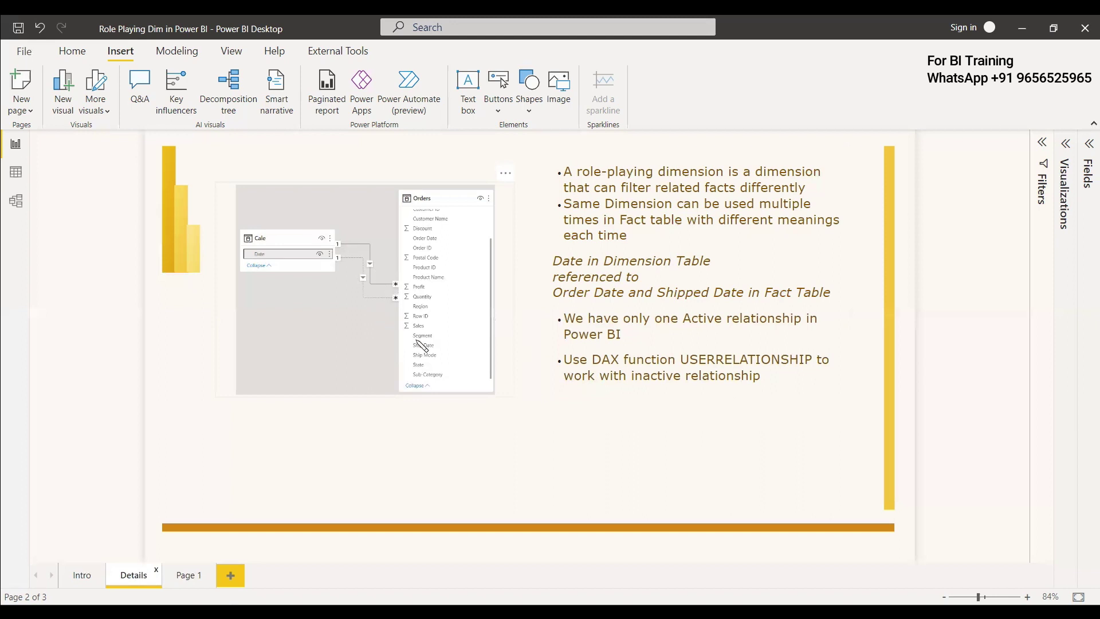
Switch to Page 1, the report page with the empty table visual.
{"action": "left_click", "coordinate": [184, 576]}
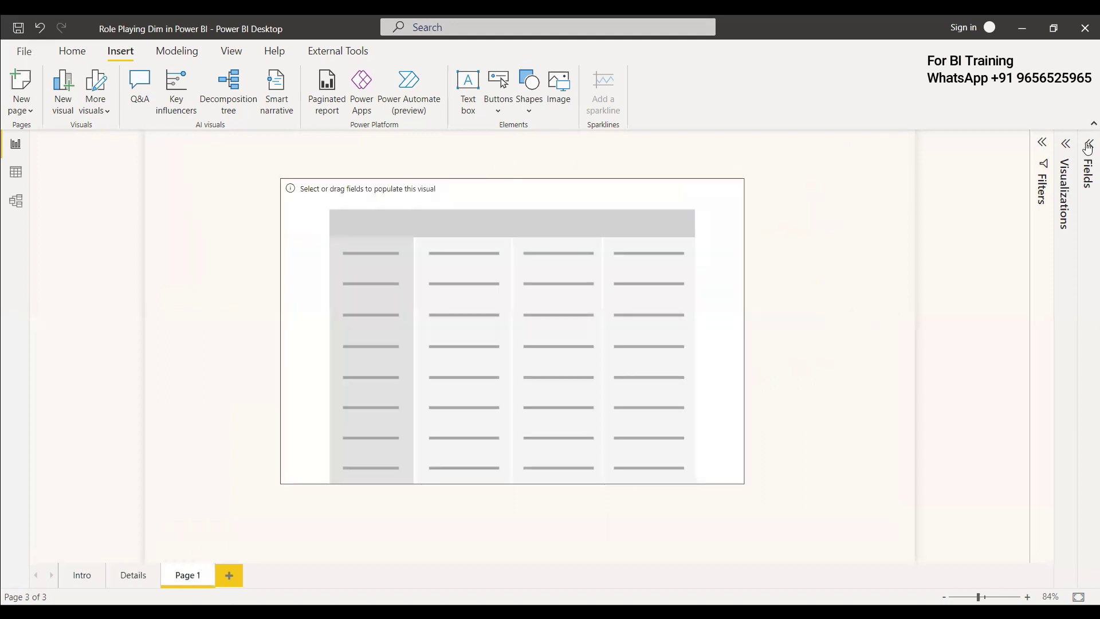
Expand the Orders table in the Fields pane and switch the ribbon to Modeling.
{"action": "left_click", "coordinate": [1088, 155]}
{"action": "left_click", "coordinate": [981, 196]}
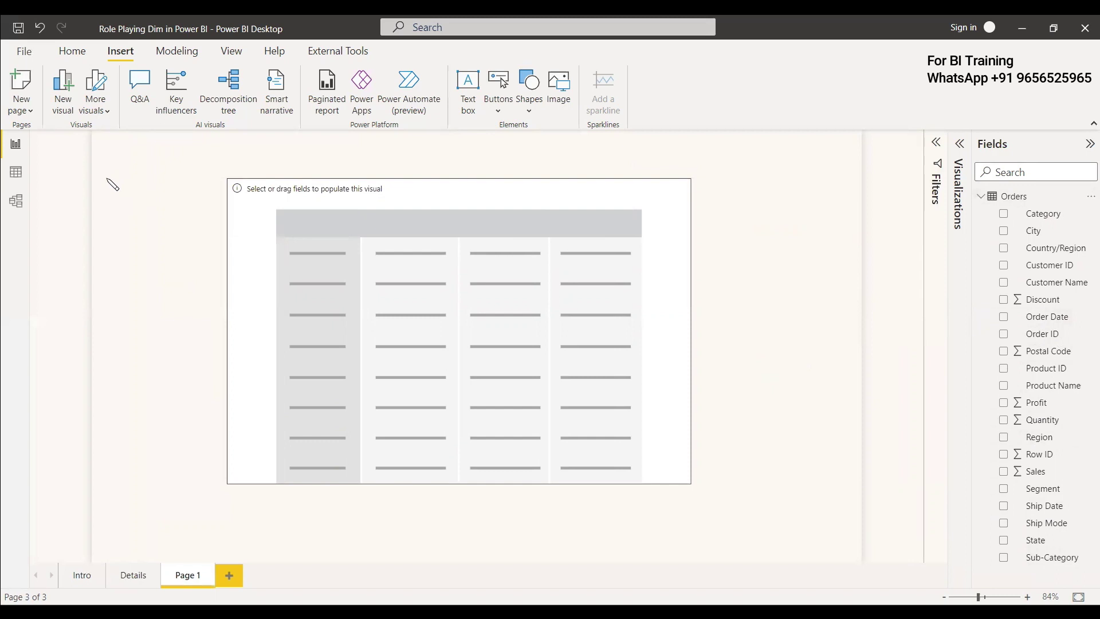
{"action": "left_click", "coordinate": [74, 53]}
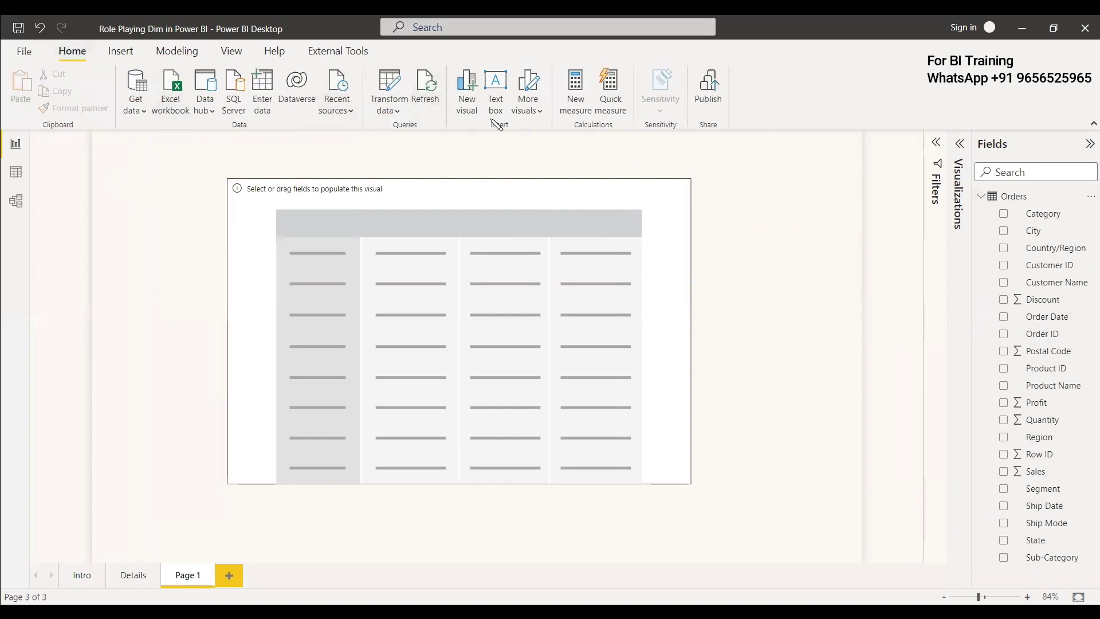
{"action": "left_click", "coordinate": [176, 51]}
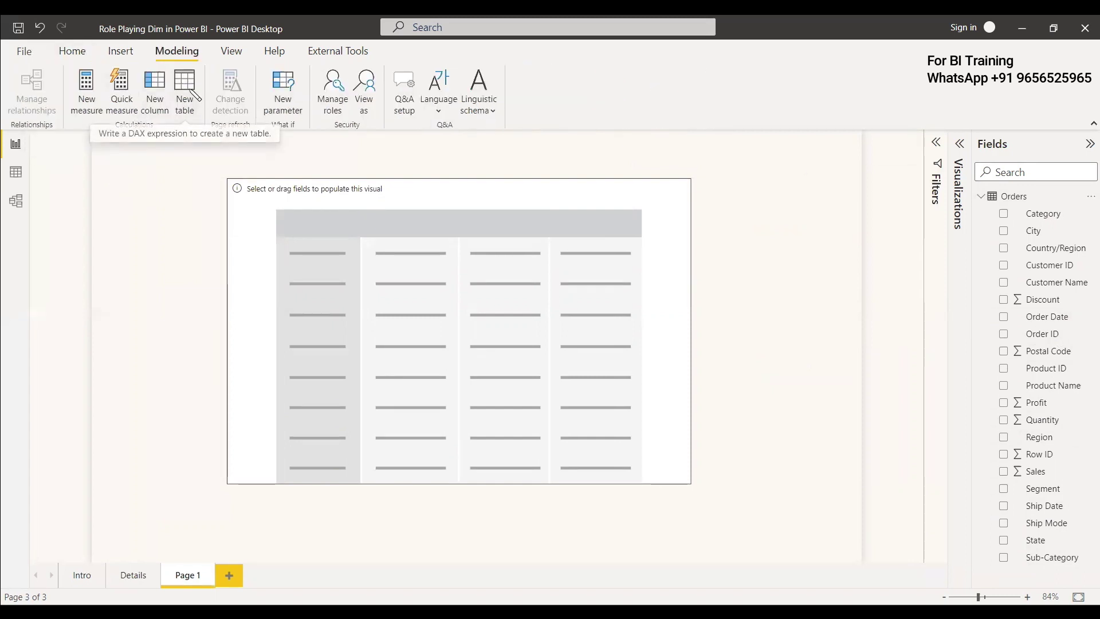
Create the calculated table Calendar = CALENDARAUTO() and switch to Model view.
{"action": "left_click", "coordinate": [191, 93]}
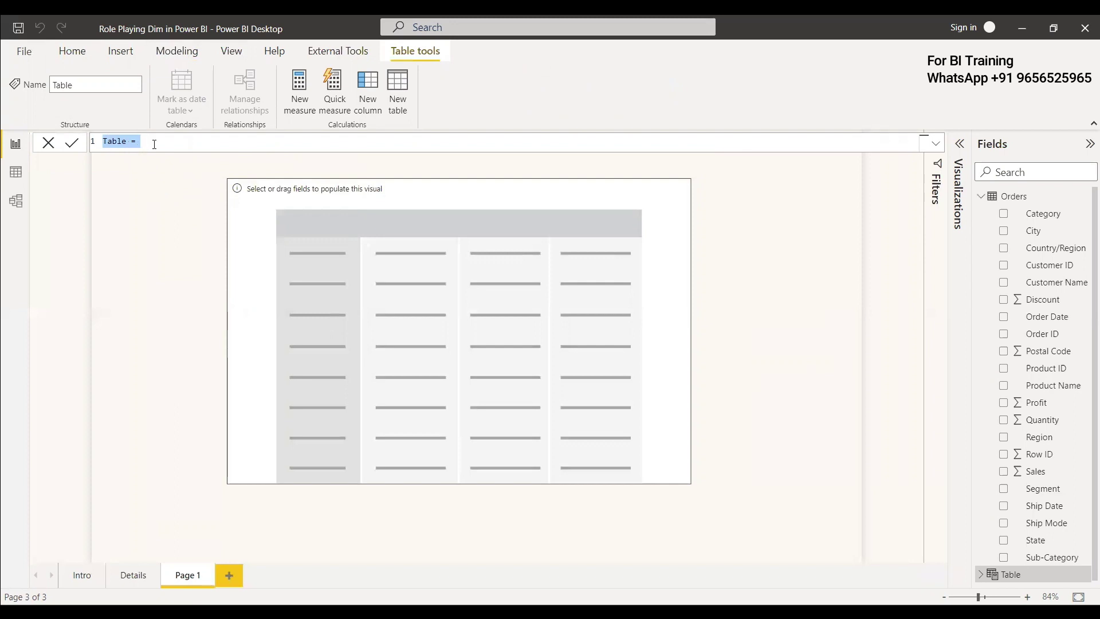
{"action": "type", "text": "Calendar ="}
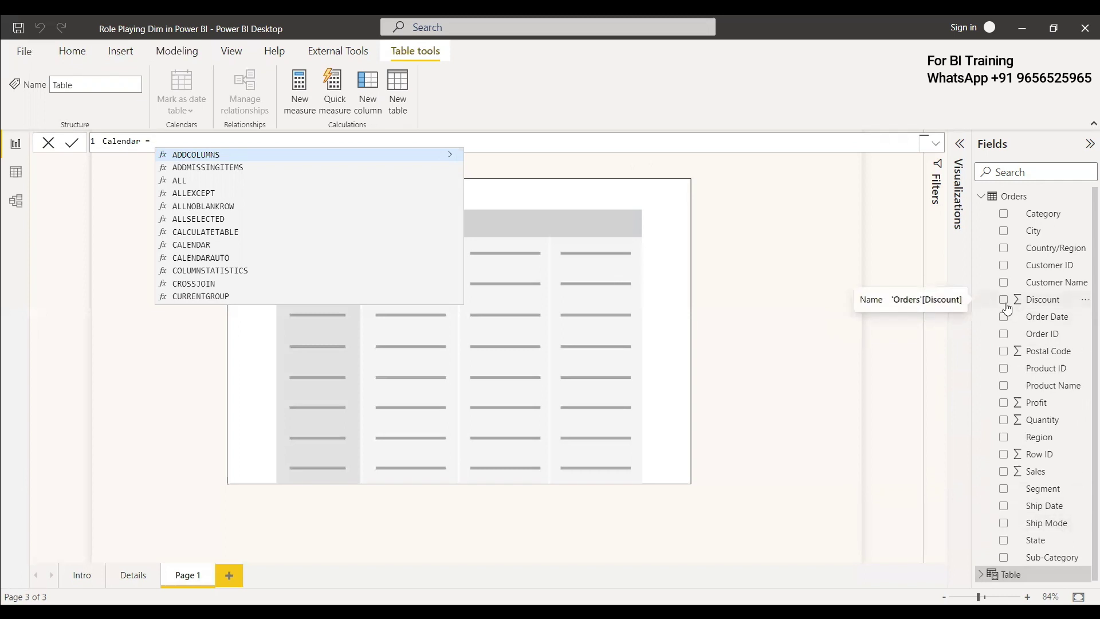
{"action": "type", "text": "CALENDARAUTO("}
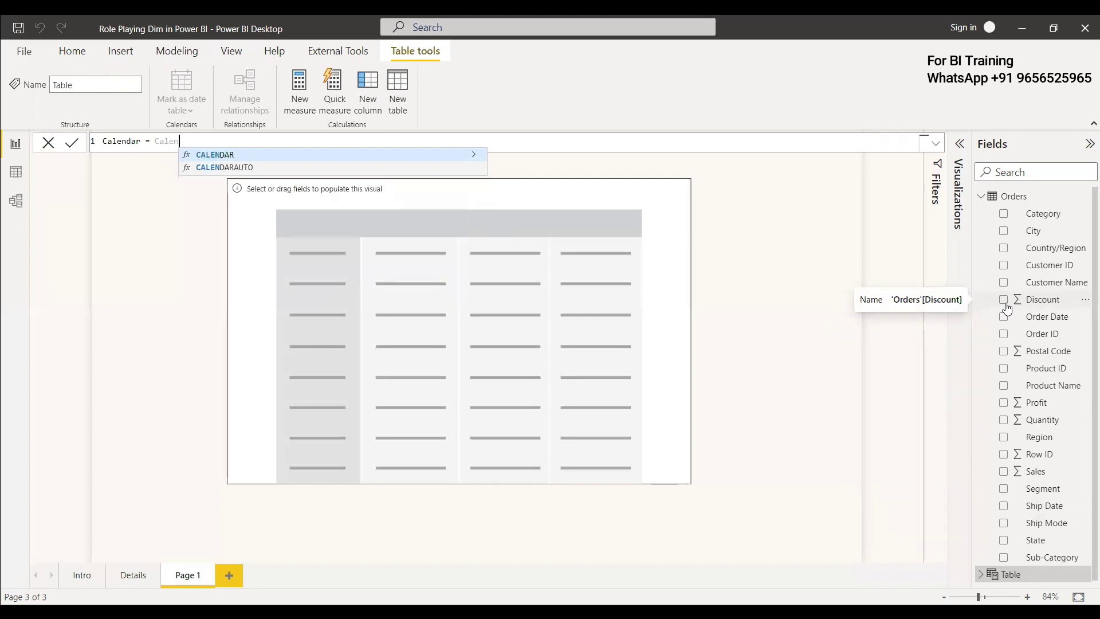
{"action": "type", "text": ")"}
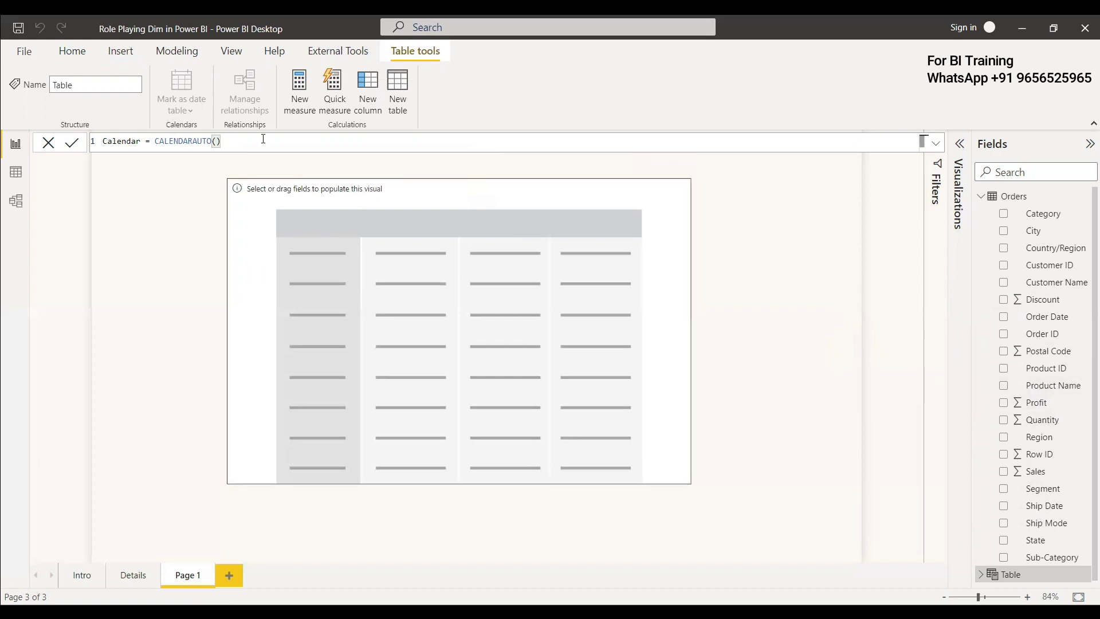
{"action": "key", "text": "Return"}
{"action": "left_click", "coordinate": [16, 201]}
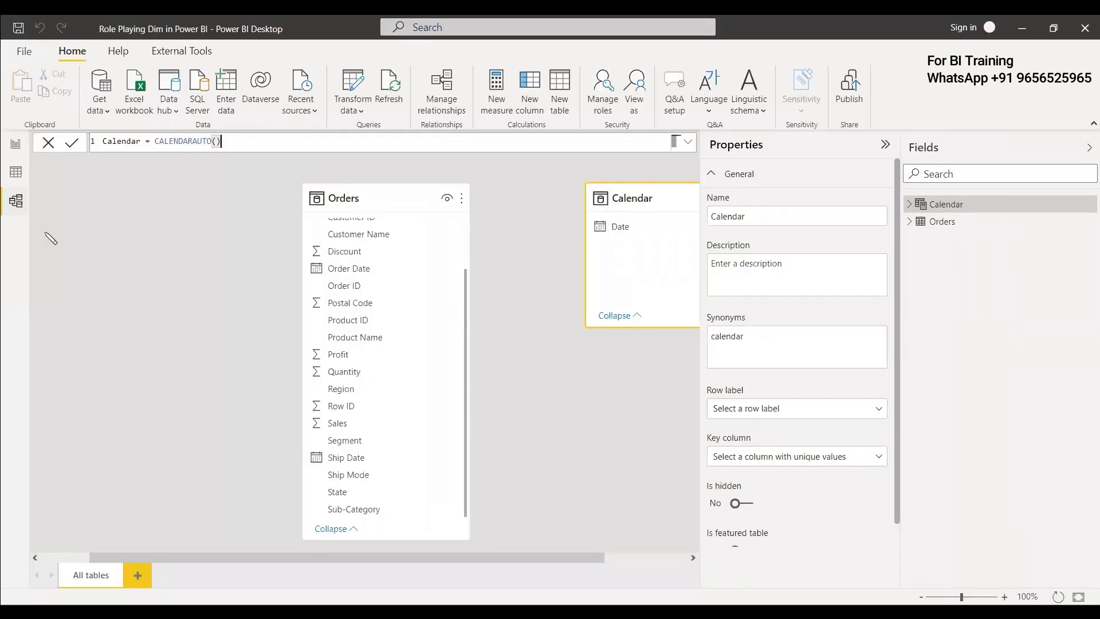
Link Calendar[Date] to Orders' Order Date and Ship Date, then return to Report view.
{"action": "left_click", "coordinate": [885, 145]}
{"action": "left_click_drag", "start_coordinate": [734, 199], "coordinate": [172, 213]}
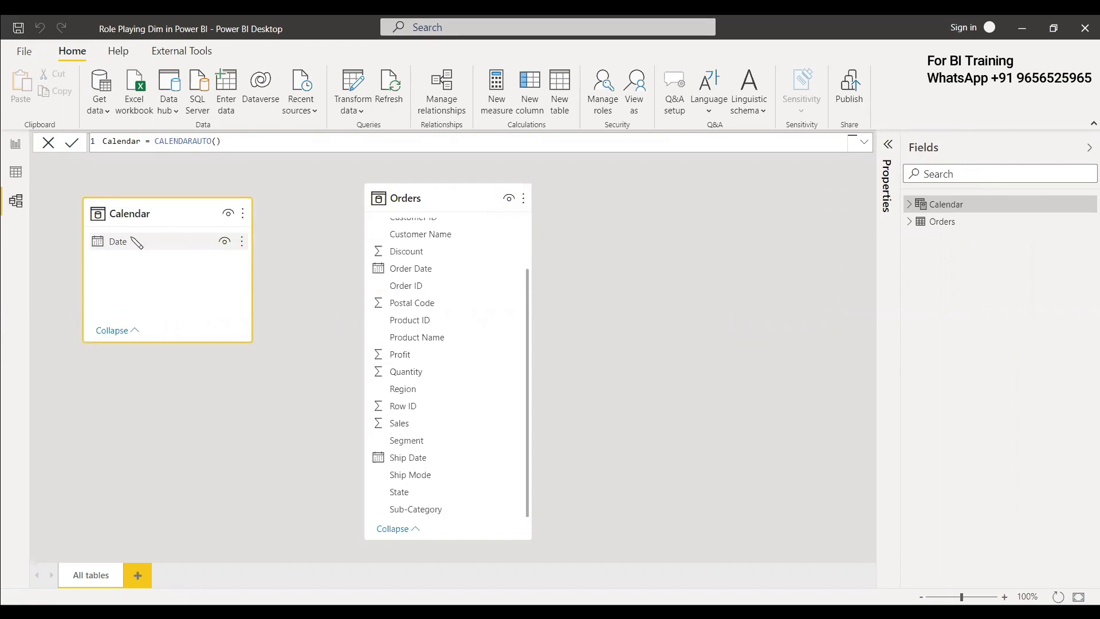
{"action": "left_click_drag", "start_coordinate": [194, 251], "coordinate": [485, 277]}
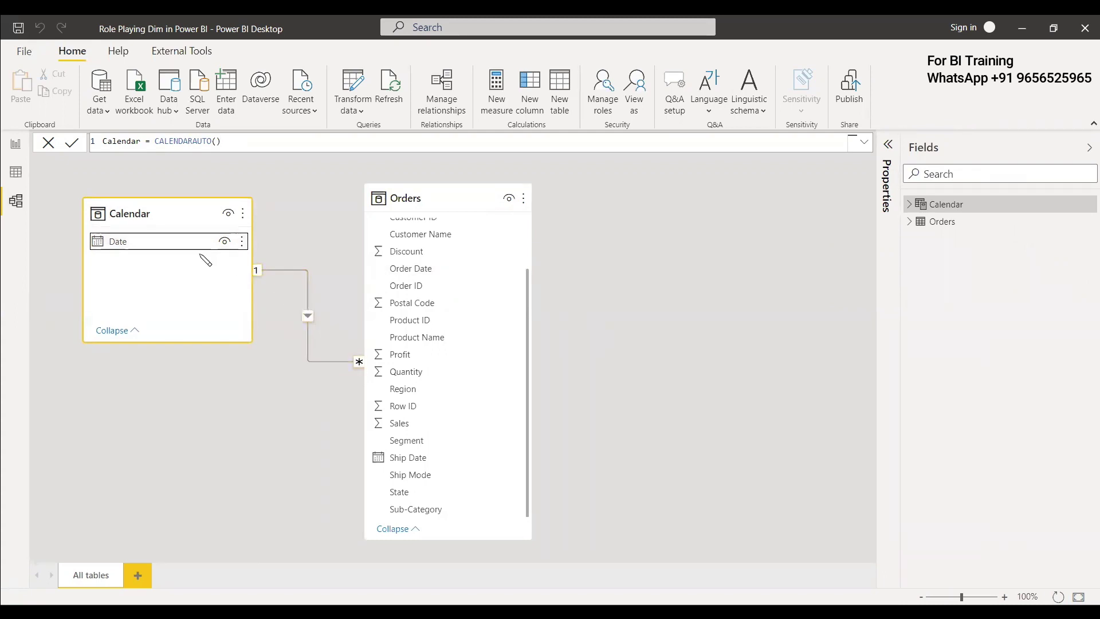
{"action": "left_click_drag", "start_coordinate": [185, 241], "coordinate": [476, 457]}
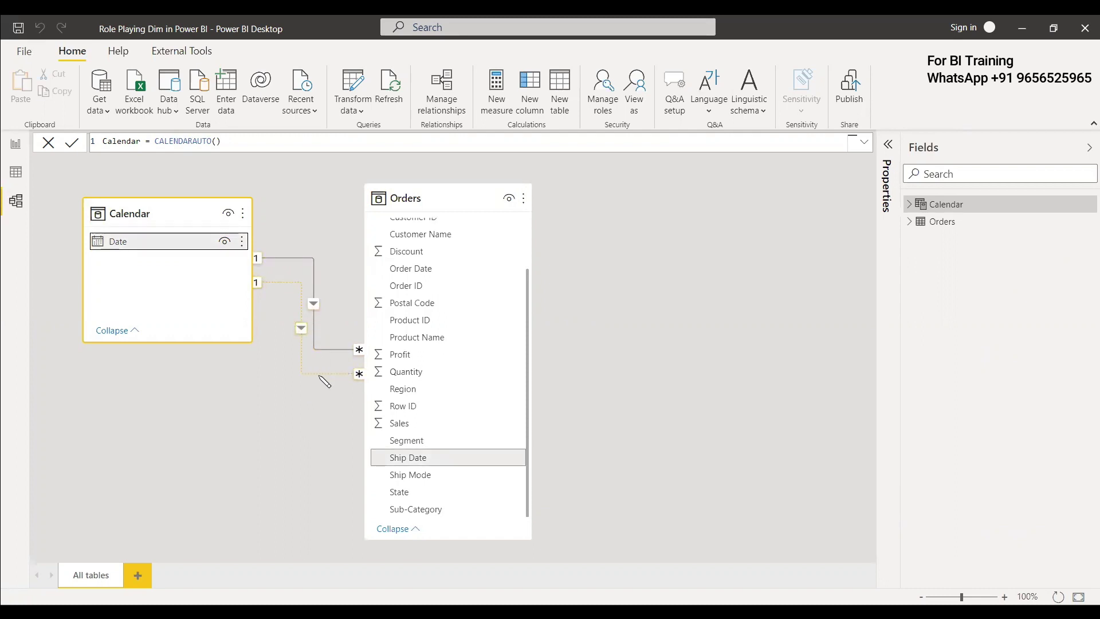
{"action": "left_click", "coordinate": [16, 145]}
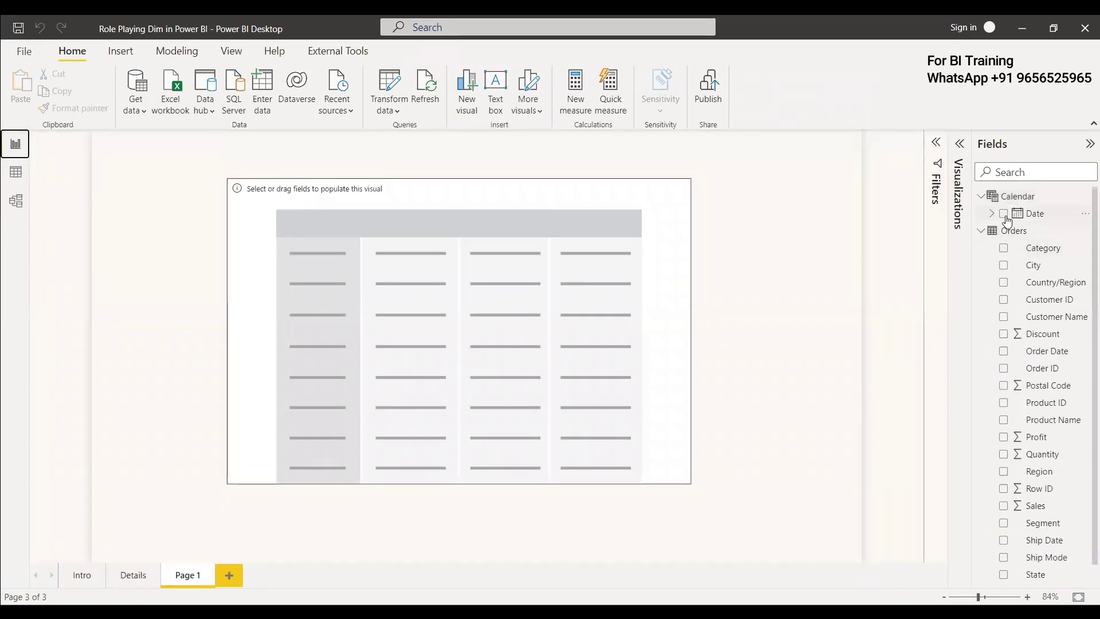
Put Calendar Date into the visual's rows, removing Quarter, Month and Day to keep only Year.
{"action": "left_click", "coordinate": [523, 306]}
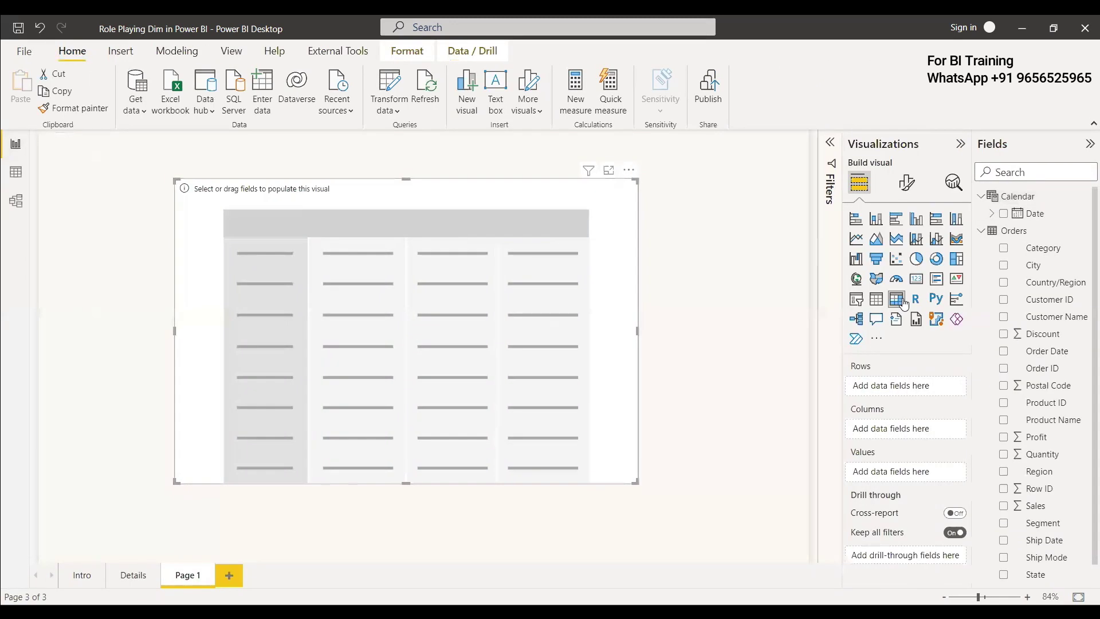
{"action": "left_click", "coordinate": [1003, 214]}
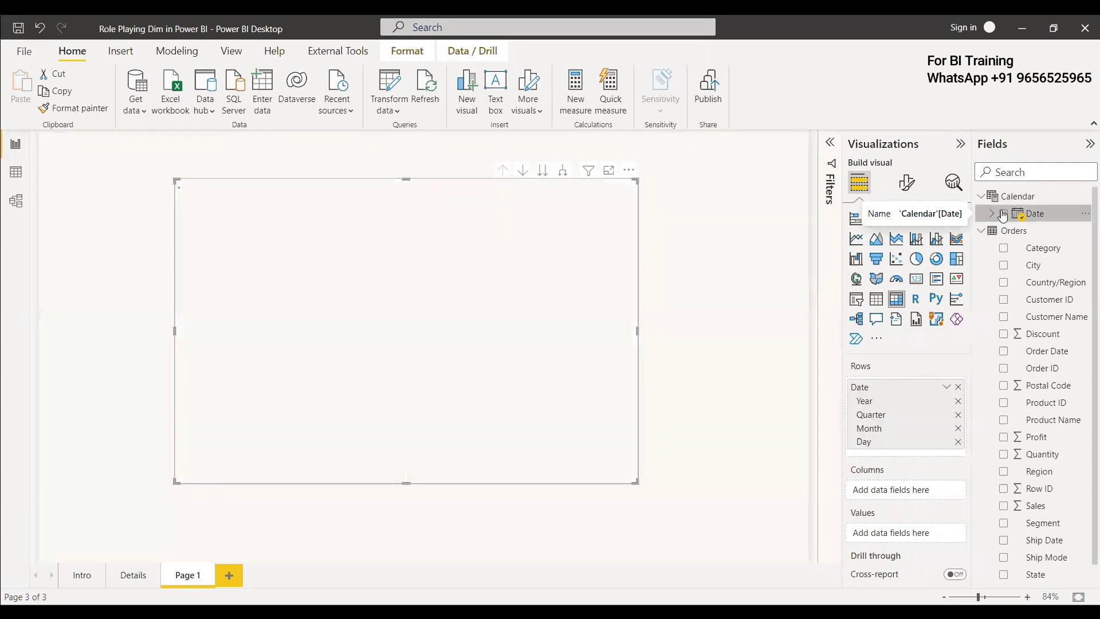
{"action": "left_click", "coordinate": [958, 415]}
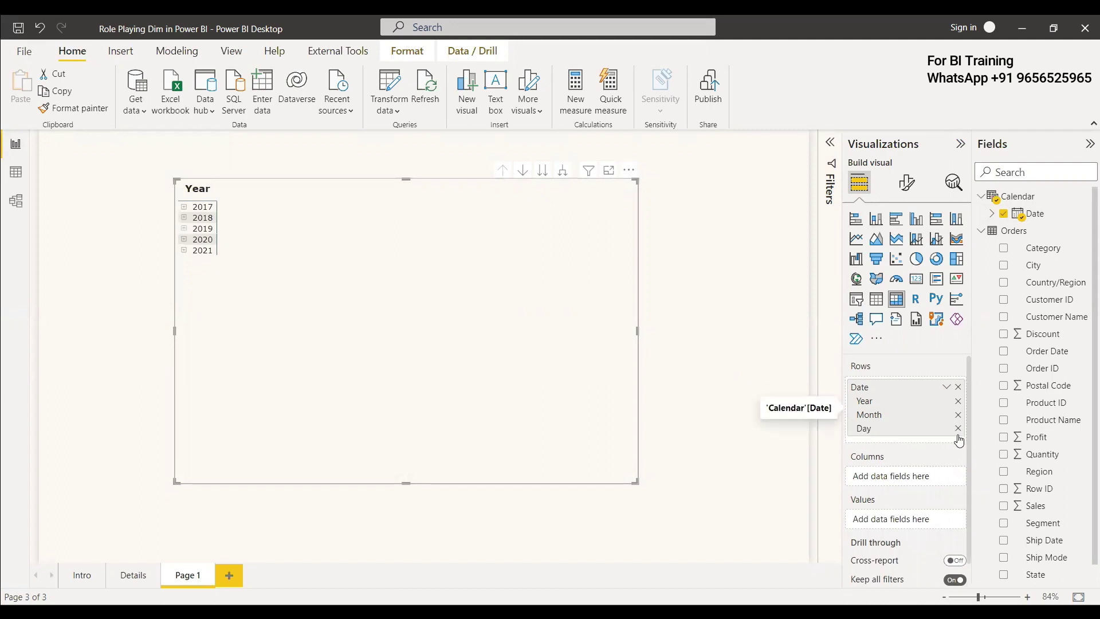
{"action": "left_click", "coordinate": [958, 428]}
{"action": "left_click", "coordinate": [958, 415]}
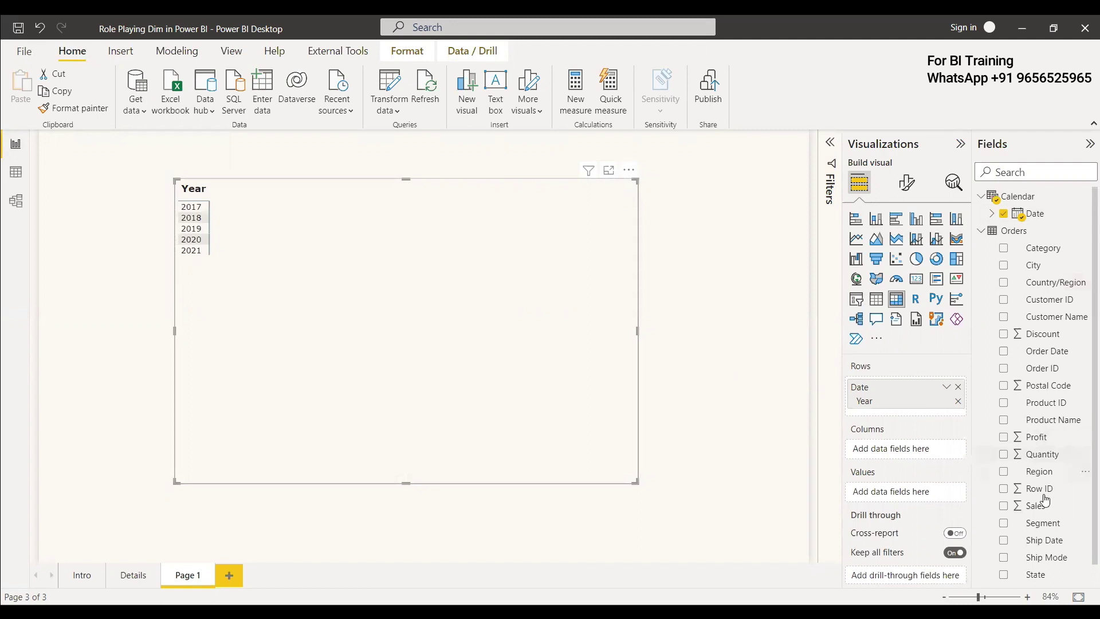
{"action": "scroll", "coordinate": [1031, 499], "scroll_direction": "down", "scroll_amount": 1}
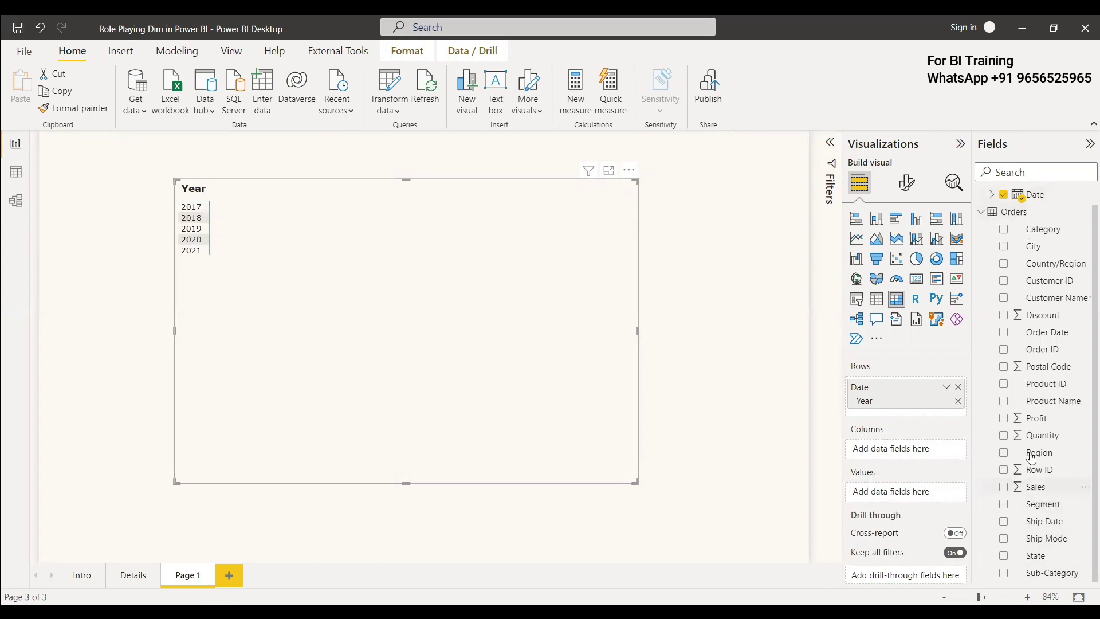
Check the relationships in Model view, then add Orders Sales to the matrix values.
{"action": "left_click", "coordinate": [16, 200]}
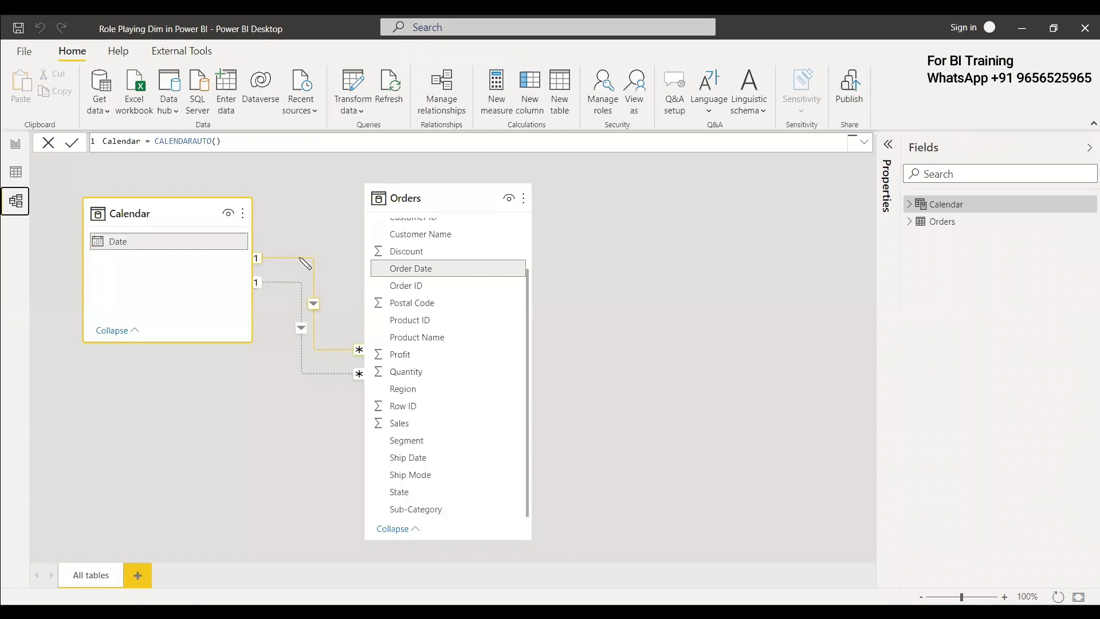
{"action": "left_click", "coordinate": [16, 143]}
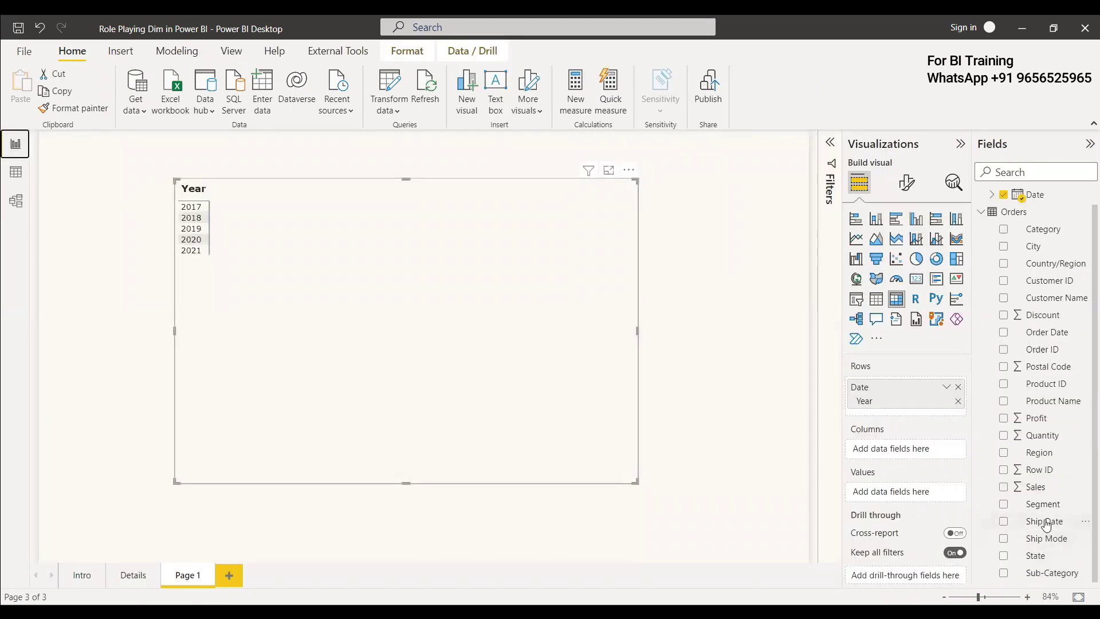
{"action": "left_click_drag", "start_coordinate": [1040, 487], "coordinate": [379, 264]}
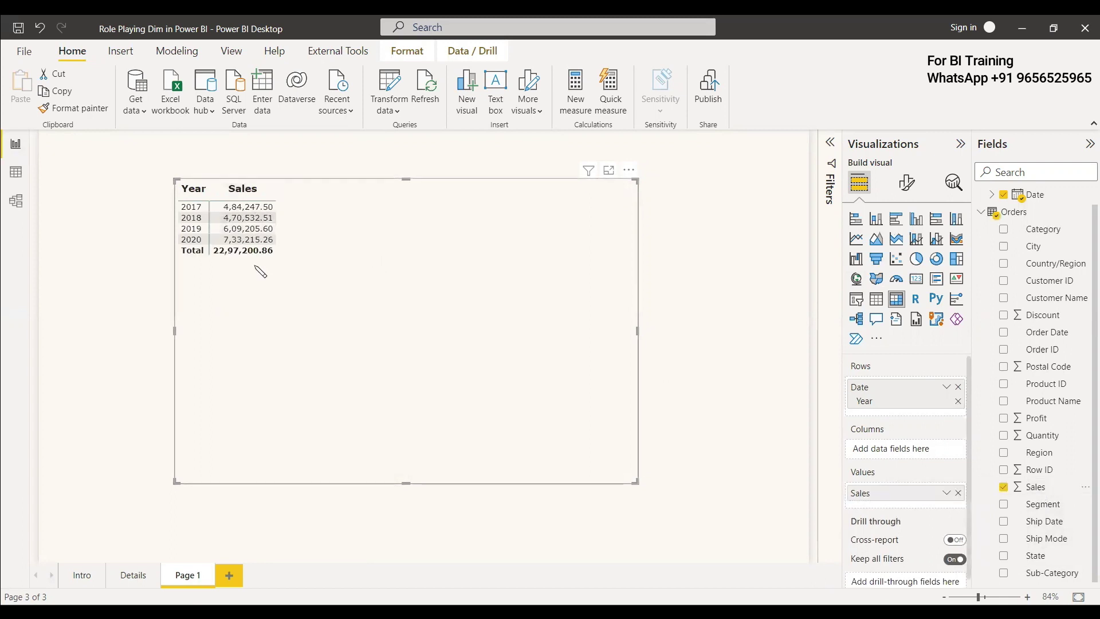
Start a Calendar measure: Sales Shipped Date = CALCULATE(SUM(Orders[Sales]), USERELATIONSHIP(.
{"action": "right_click", "coordinate": [1031, 195]}
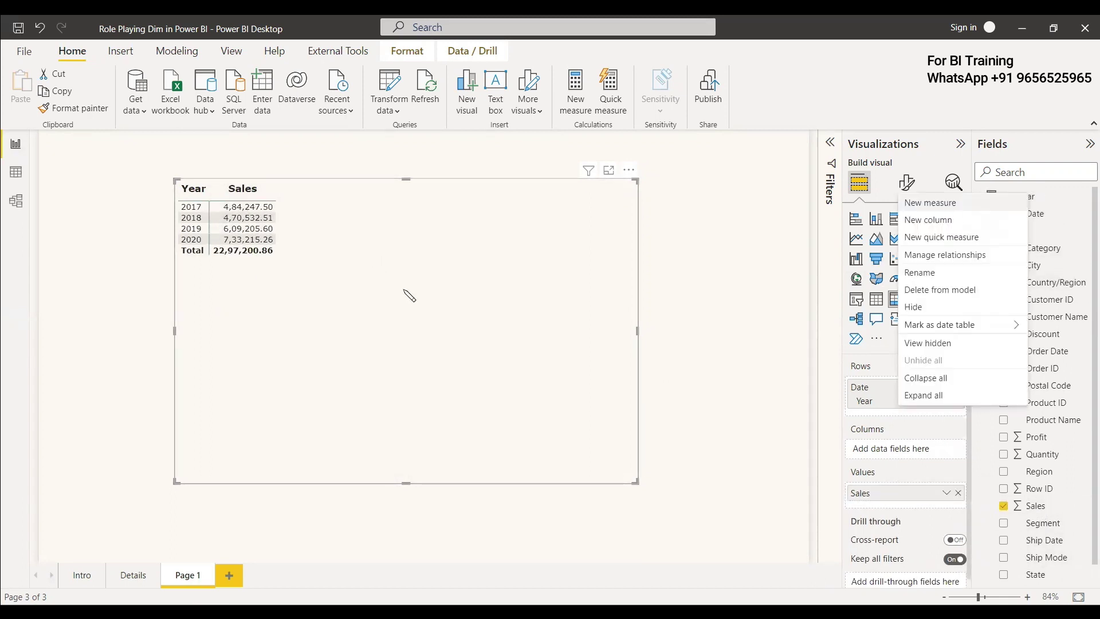
{"action": "key", "text": "Return"}
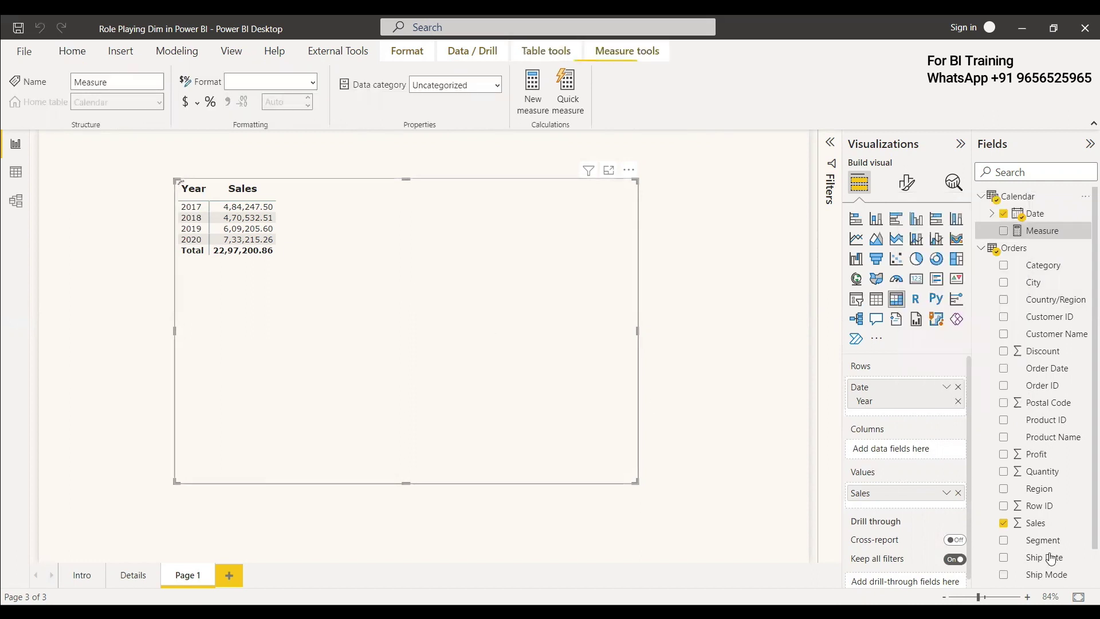
{"action": "type", "text": "Sal"}
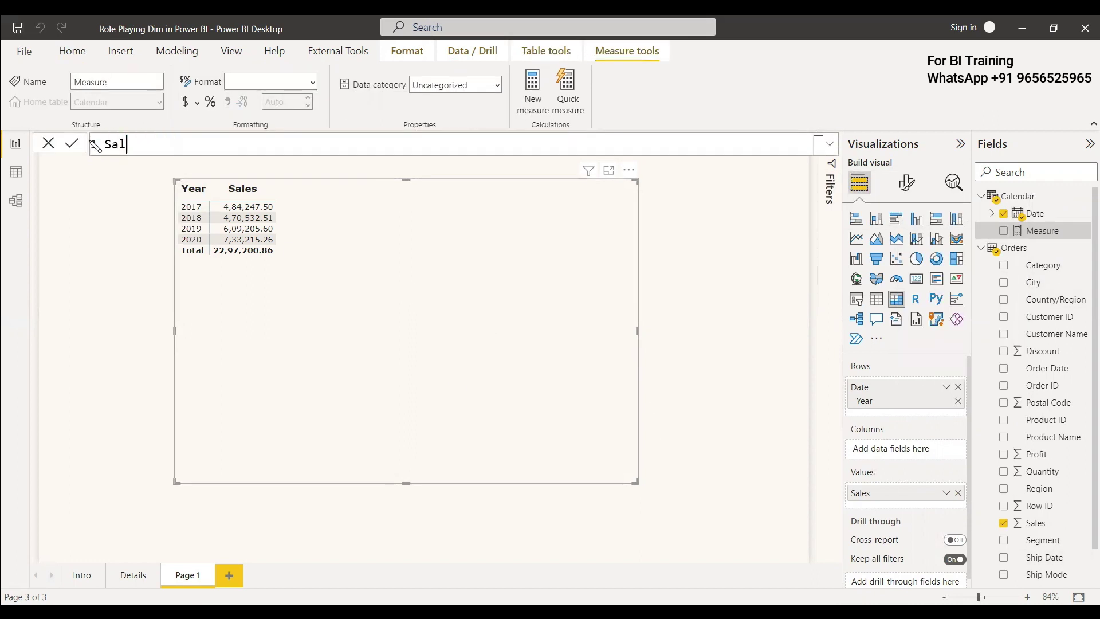
{"action": "type", "text": "es Shipped Date"}
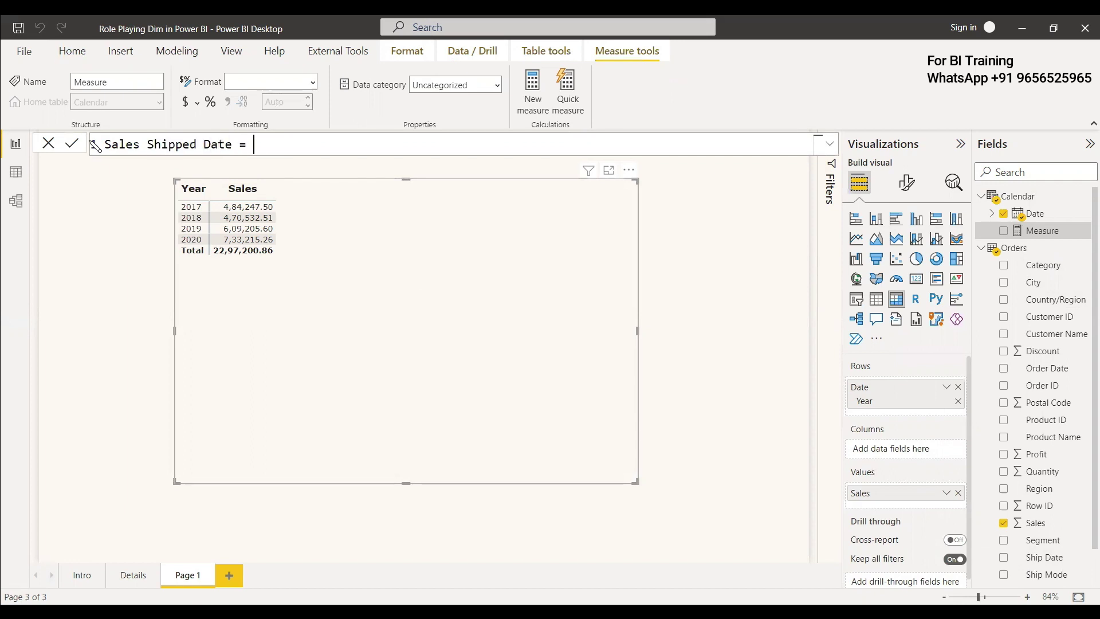
{"action": "type", "text": " = CALCULATE("}
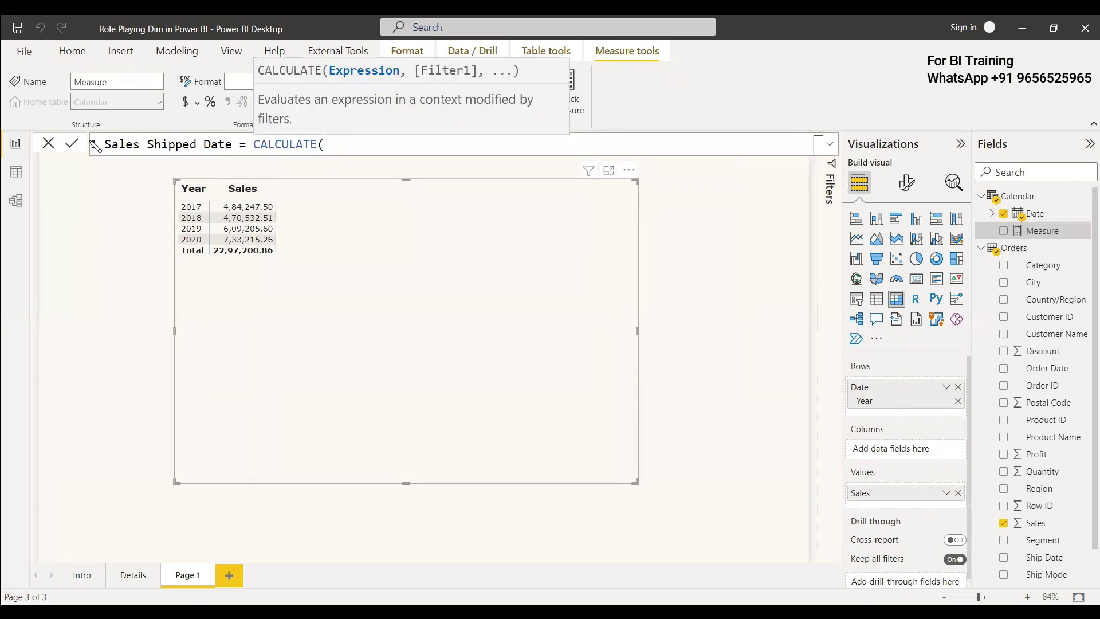
{"action": "type", "text": "SUM(Orders[Sales])"}
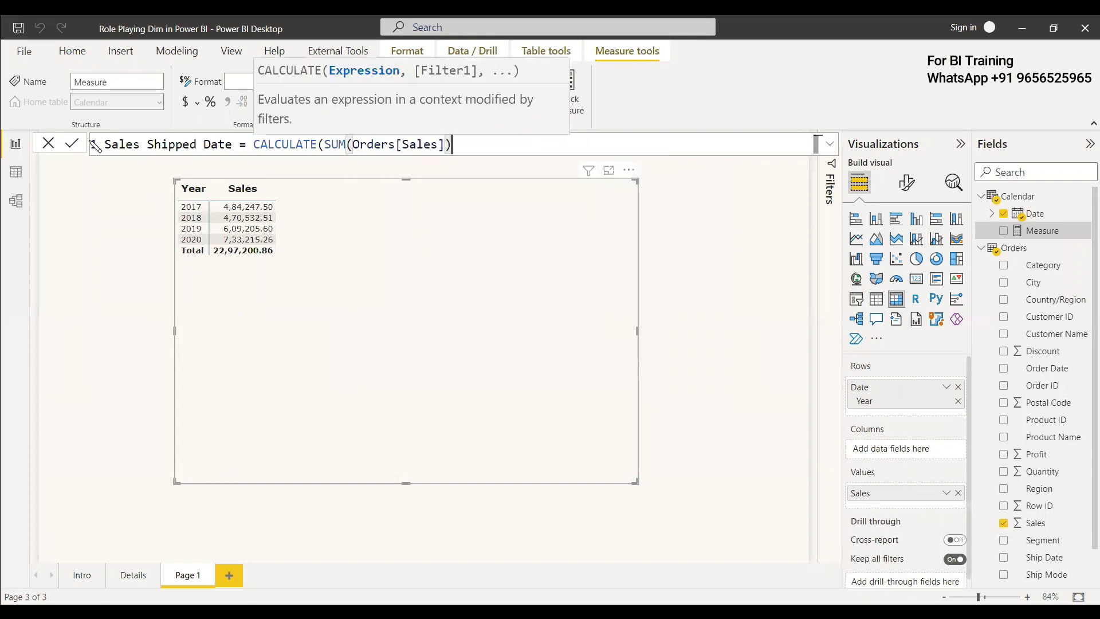
{"action": "type", "text": ", USERELATIONSHIP("}
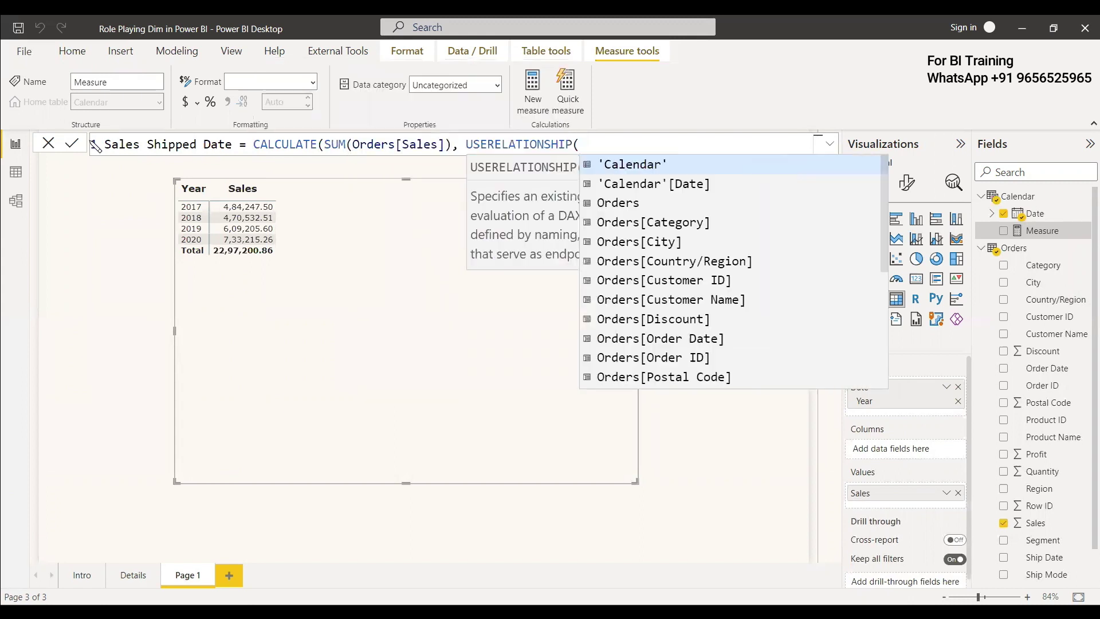
{"action": "key", "text": "Down"}
{"action": "key", "text": "Down"}
{"action": "key", "text": "Down"}
{"action": "key", "text": "Down"}
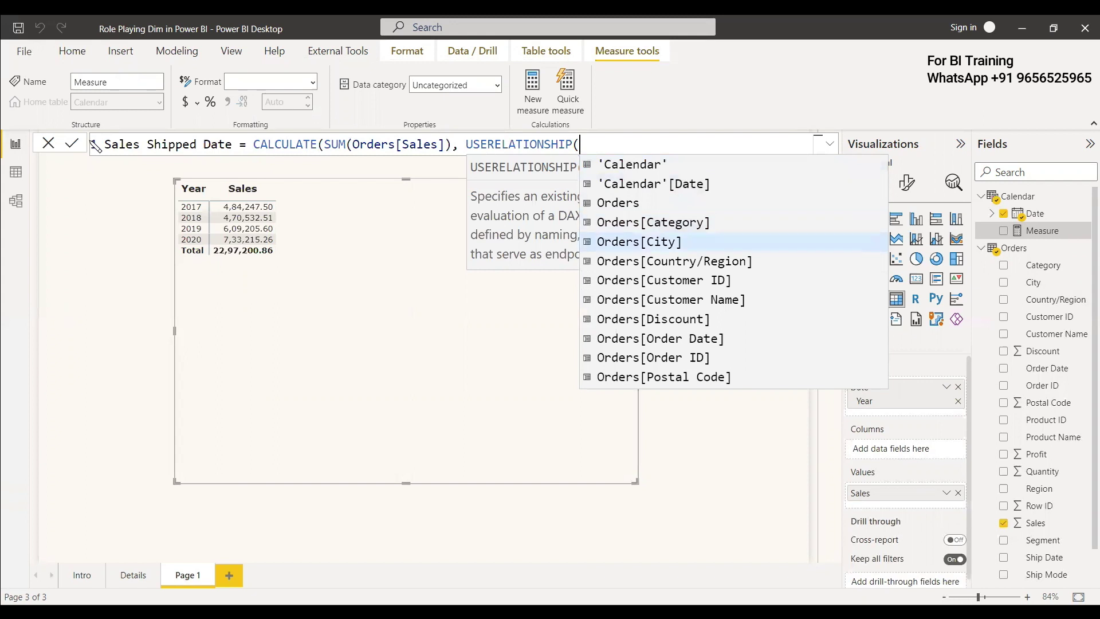
{"action": "key", "text": "Down"}
{"action": "key", "text": "Down"}
{"action": "key", "text": "Down"}
{"action": "key", "text": "Down"}
{"action": "key", "text": "Down"}
{"action": "key", "text": "Down"}
{"action": "scroll", "coordinate": [719, 342], "scroll_direction": "down", "scroll_amount": 2}
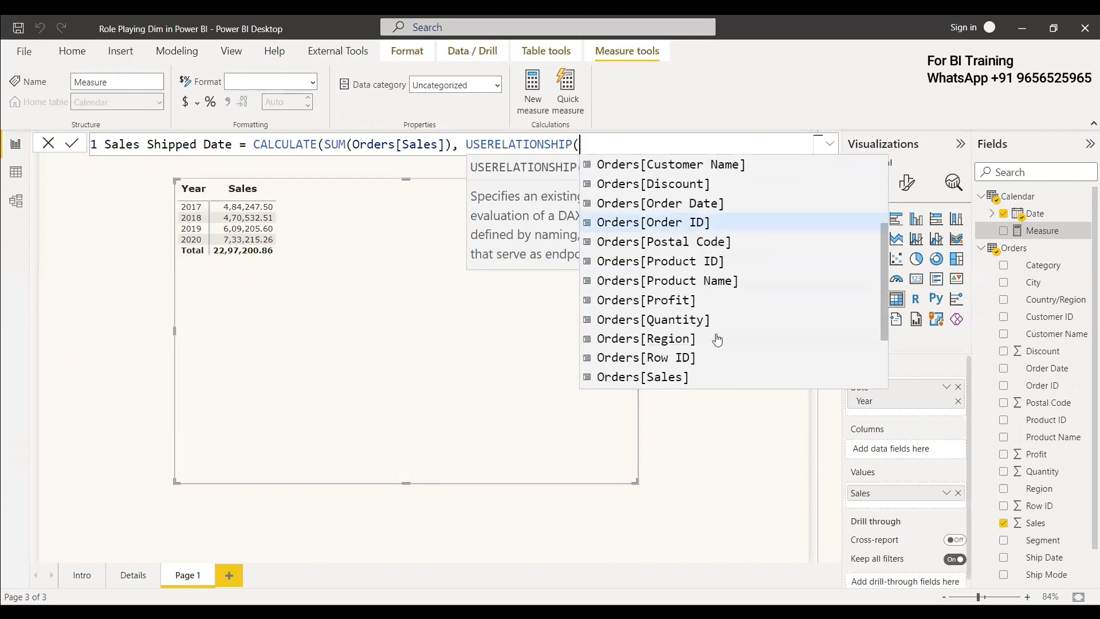
{"action": "key", "text": "Escape"}
Complete USERELATIONSHIP with 'Calendar'[Date], commit the measure, and add it to the matrix.
{"action": "type", "text": "cale"}
{"action": "key", "text": "Down"}
{"action": "key", "text": "Tab"}
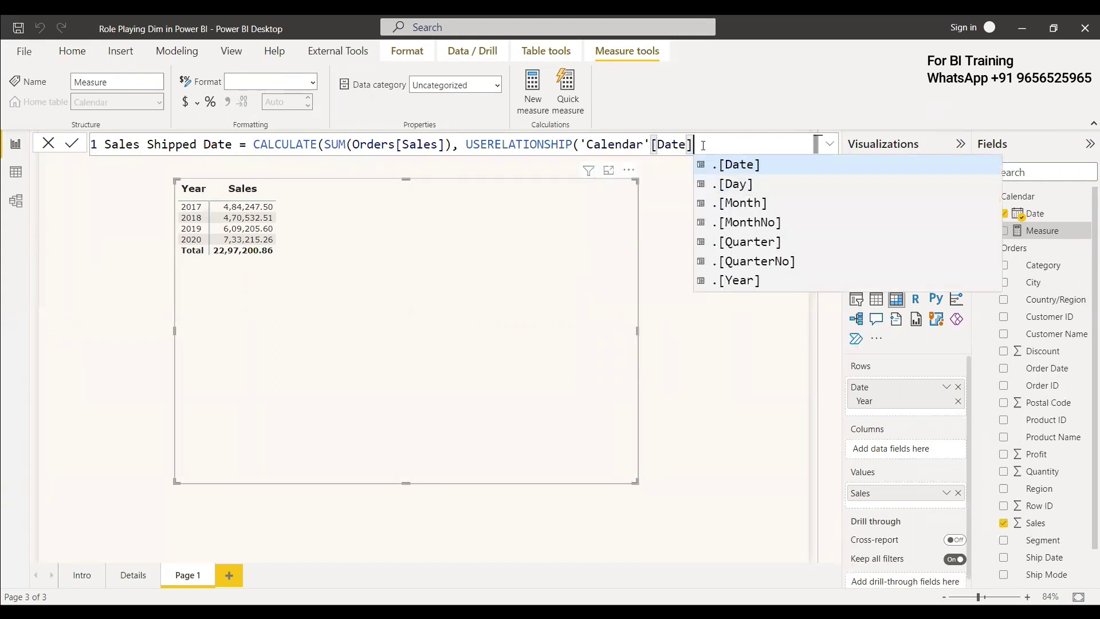
{"action": "key", "text": "Return"}
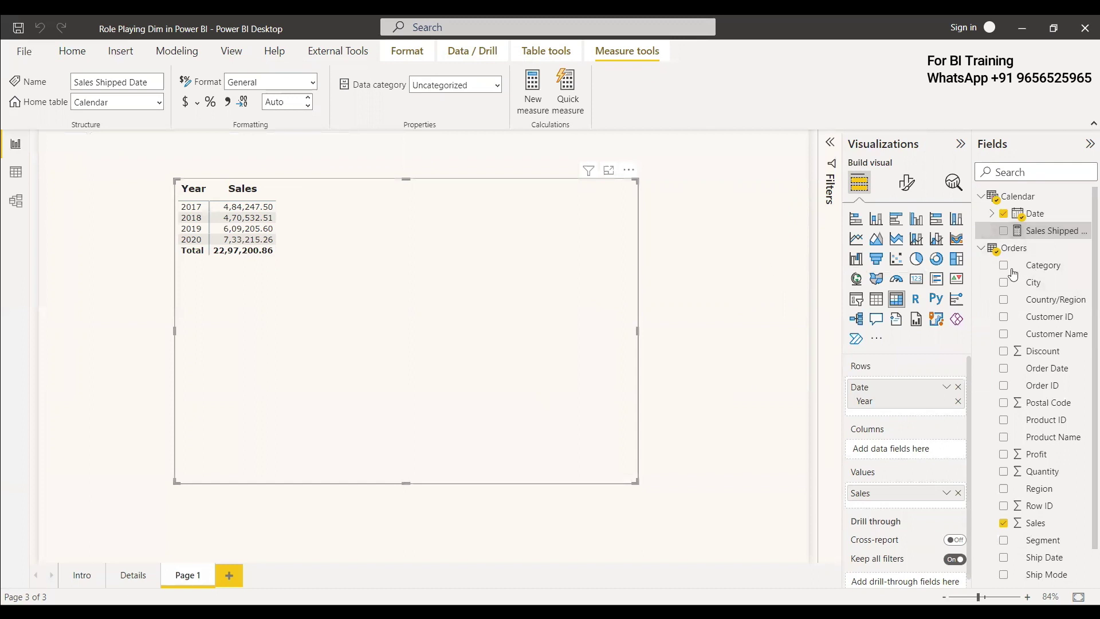
{"action": "left_click", "coordinate": [1009, 234]}
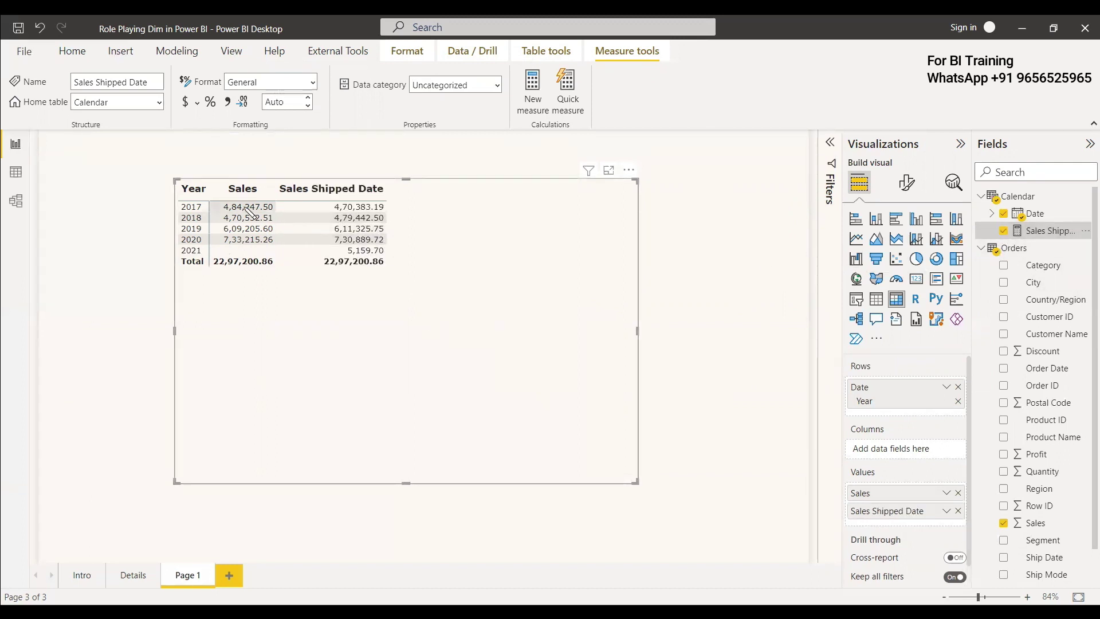